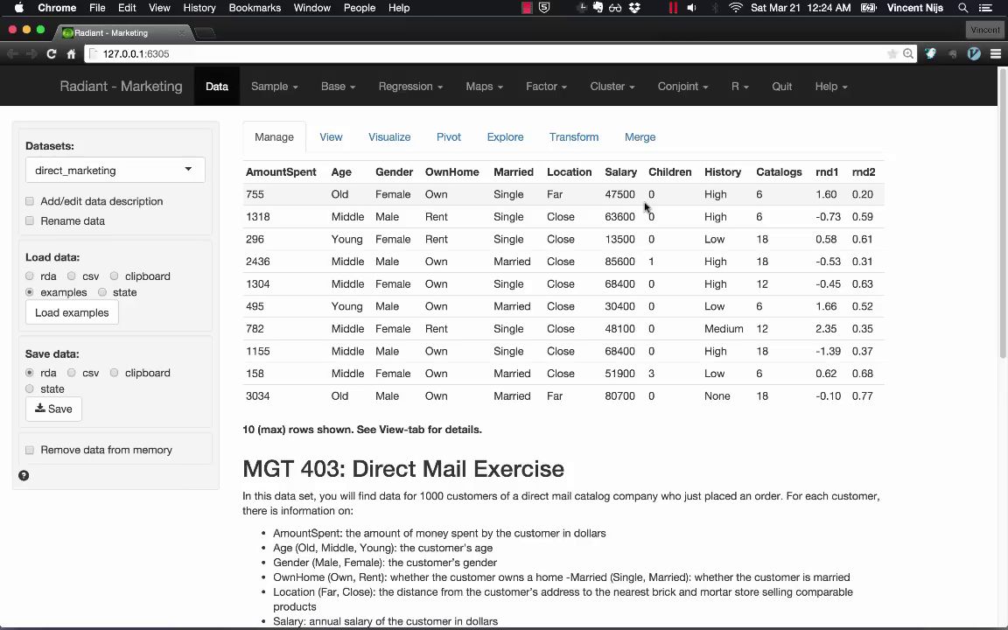
Show only rows with AmountSpent > 500 in the View table, sorted by Location then Salary
{"action": "left_click", "coordinate": [332, 137]}
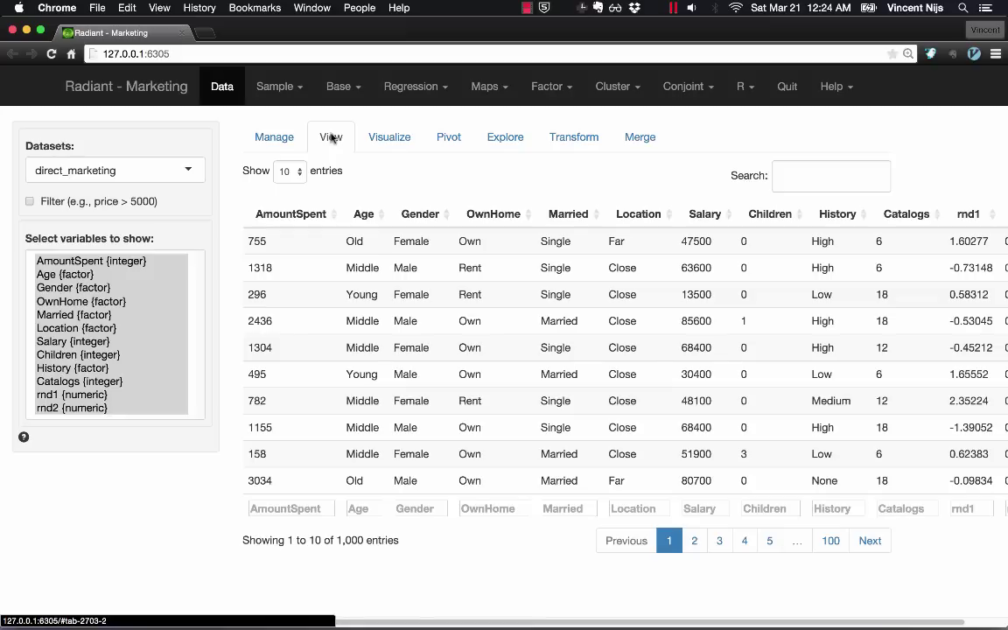
{"action": "left_click", "coordinate": [82, 203]}
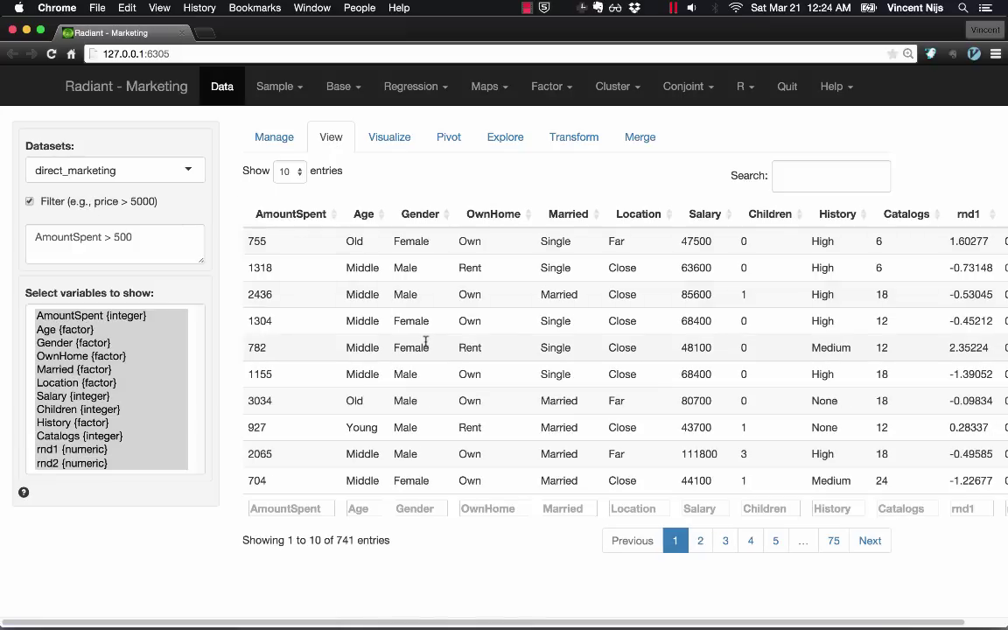
{"action": "left_click", "coordinate": [617, 219]}
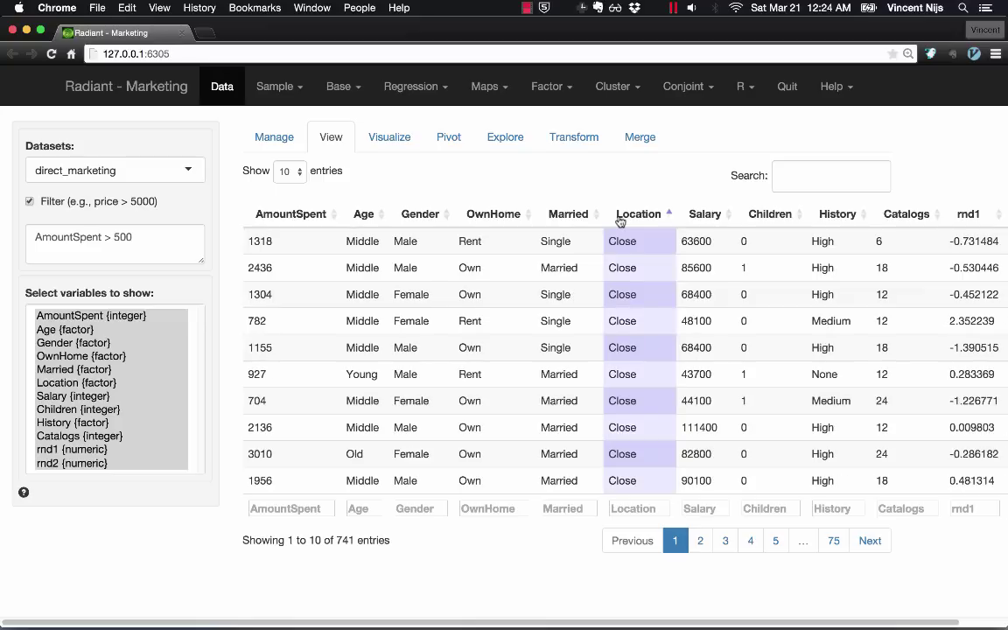
{"action": "left_click", "coordinate": [712, 216], "text": "shift"}
Plot AmountSpent and Age side by side for the filtered customers in Visualize
{"action": "left_click", "coordinate": [385, 140]}
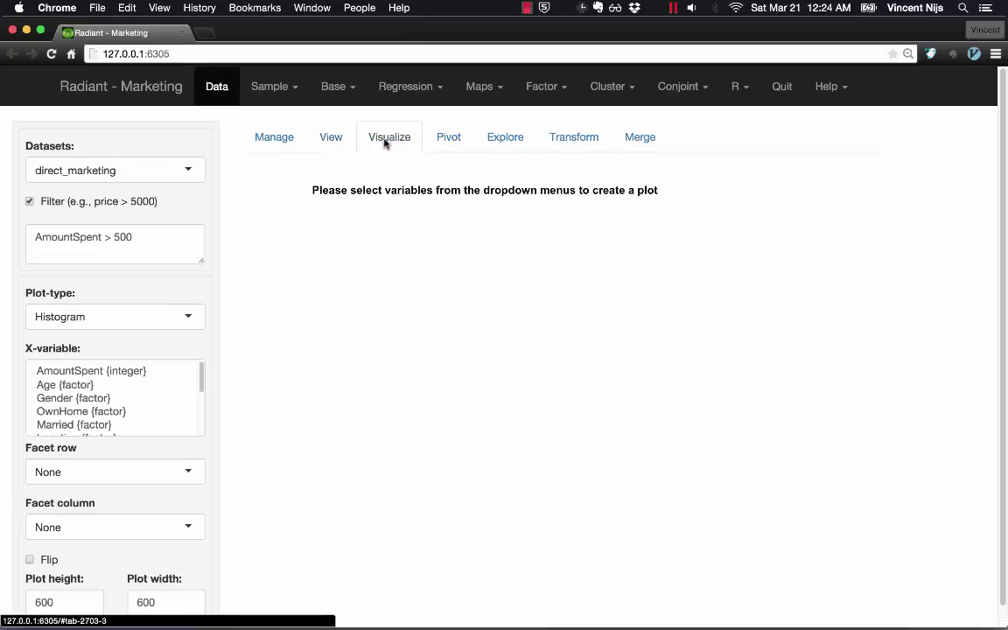
{"action": "left_click", "coordinate": [99, 371]}
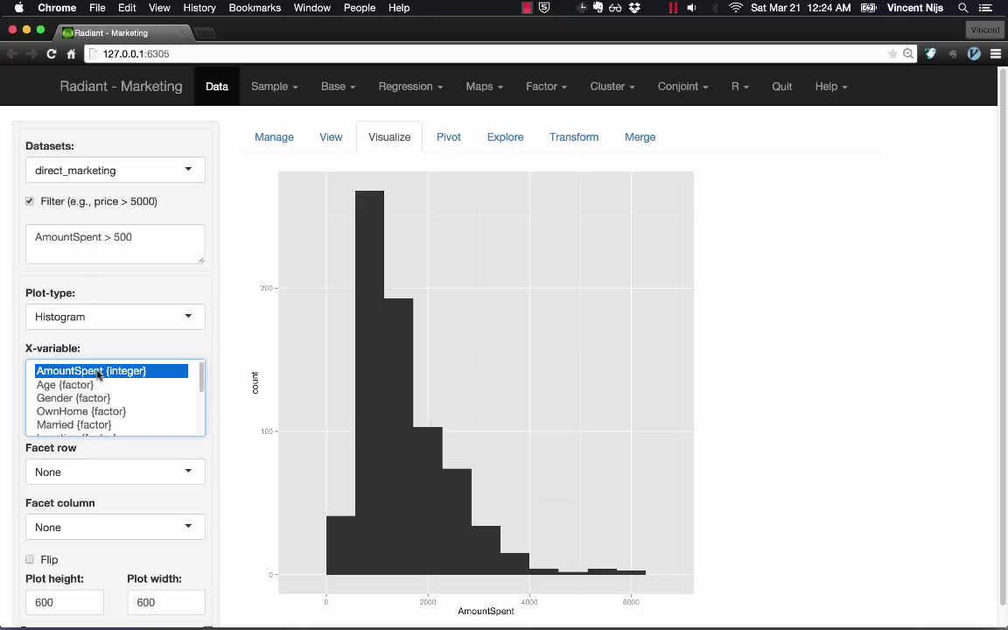
{"action": "key", "text": "Down"}
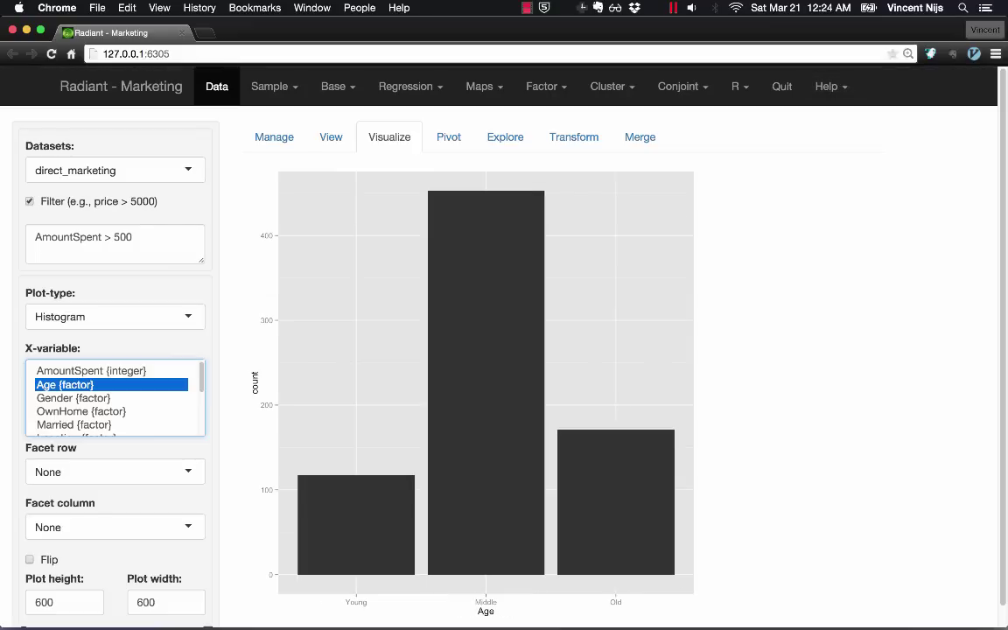
{"action": "key", "text": "shift+Up"}
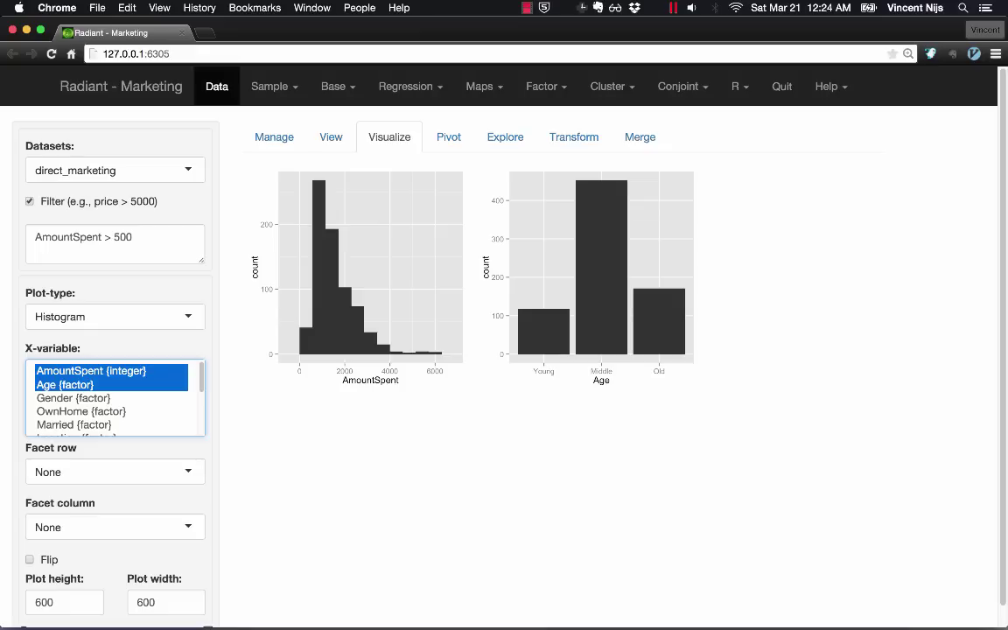
Start a Linear (OLS) regression and show its Summary output
{"action": "left_click", "coordinate": [396, 91]}
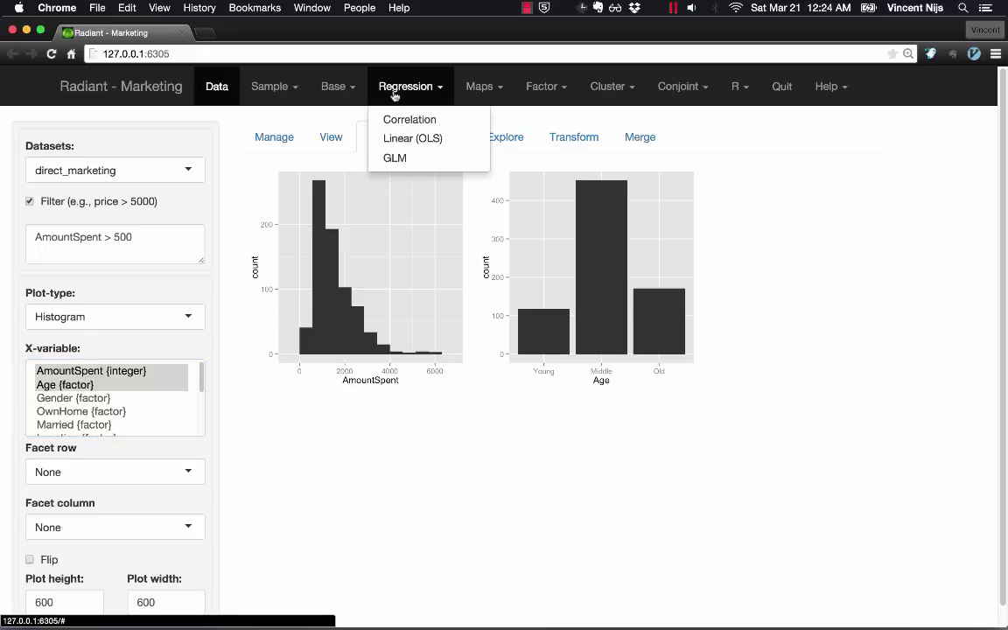
{"action": "left_click", "coordinate": [398, 143]}
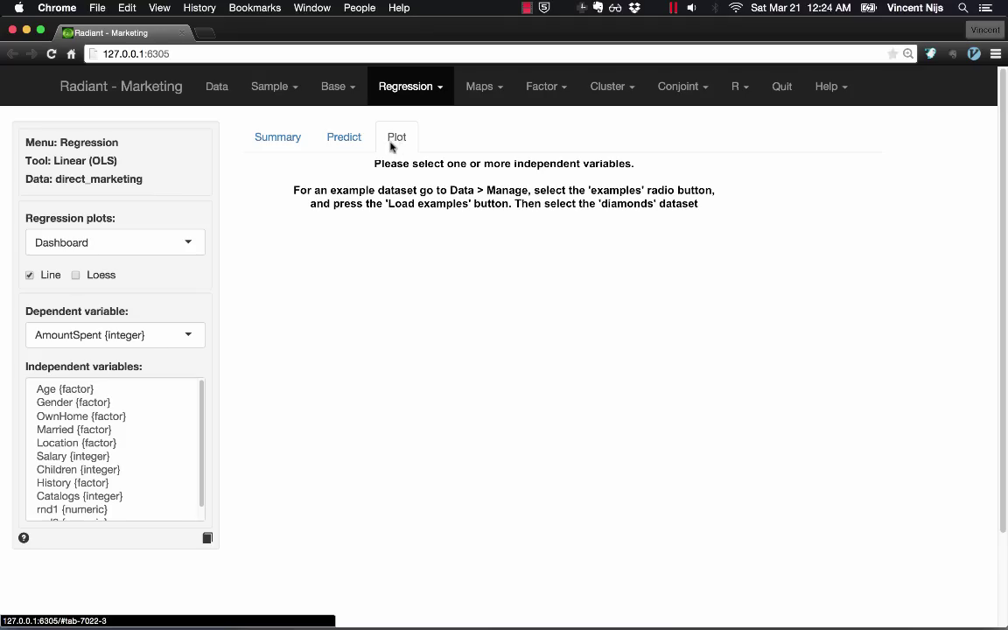
{"action": "left_click", "coordinate": [280, 140]}
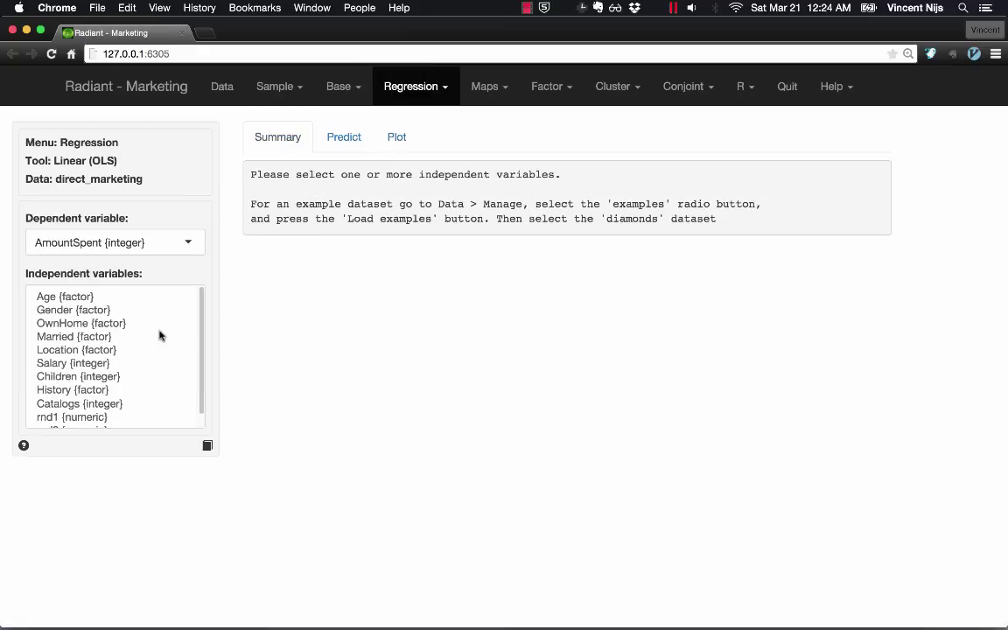
Use Age, Gender, OwnHome and Salary as explanatory variables, adding the Age:Salary 2-way interaction
{"action": "left_click", "coordinate": [78, 299]}
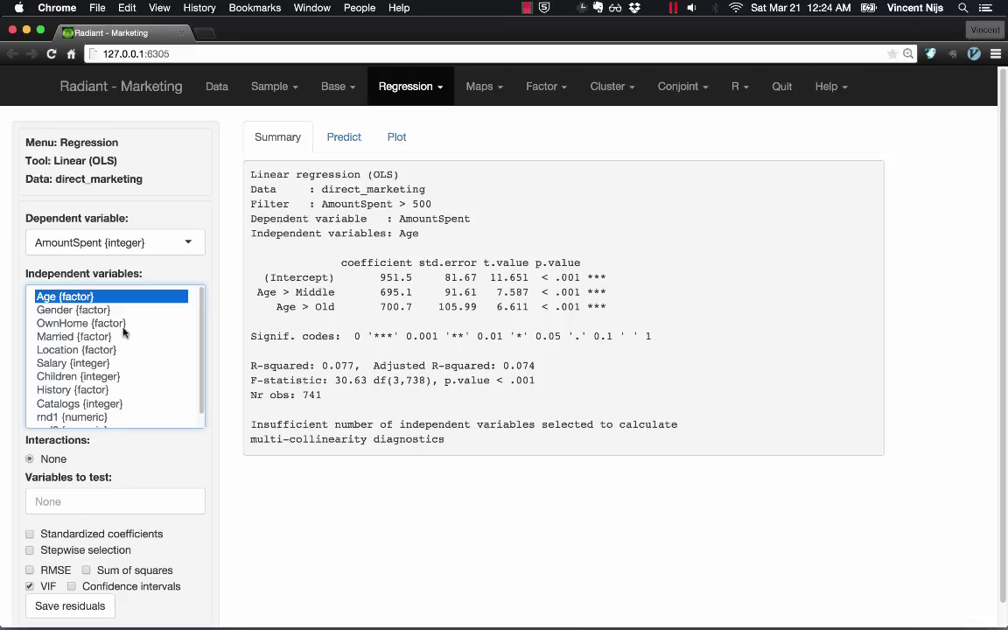
{"action": "left_click", "coordinate": [74, 311], "text": "shift"}
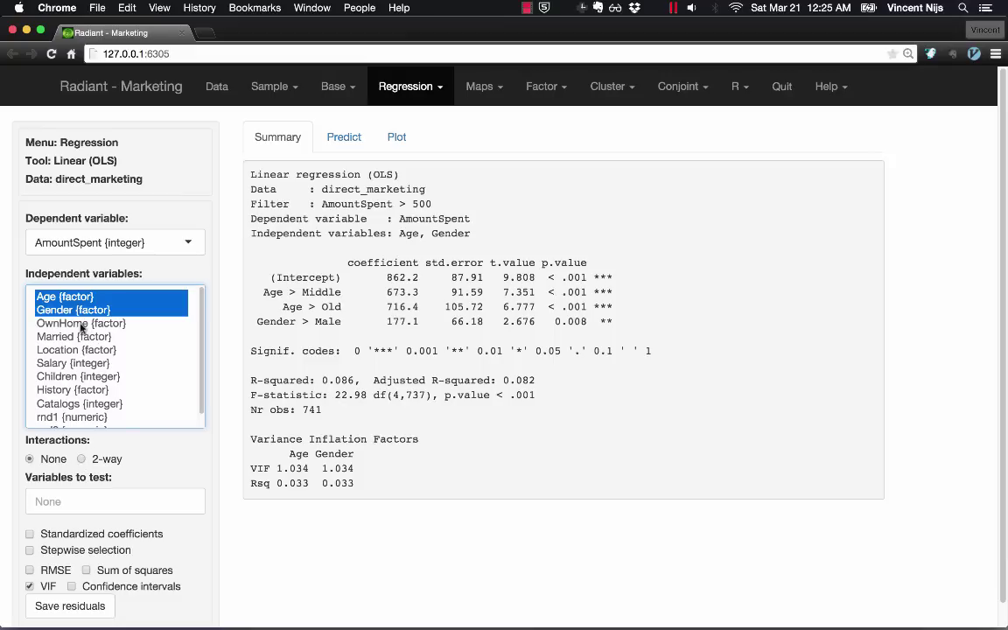
{"action": "left_click", "coordinate": [81, 323], "text": "shift"}
{"action": "left_click", "coordinate": [70, 362], "text": "super"}
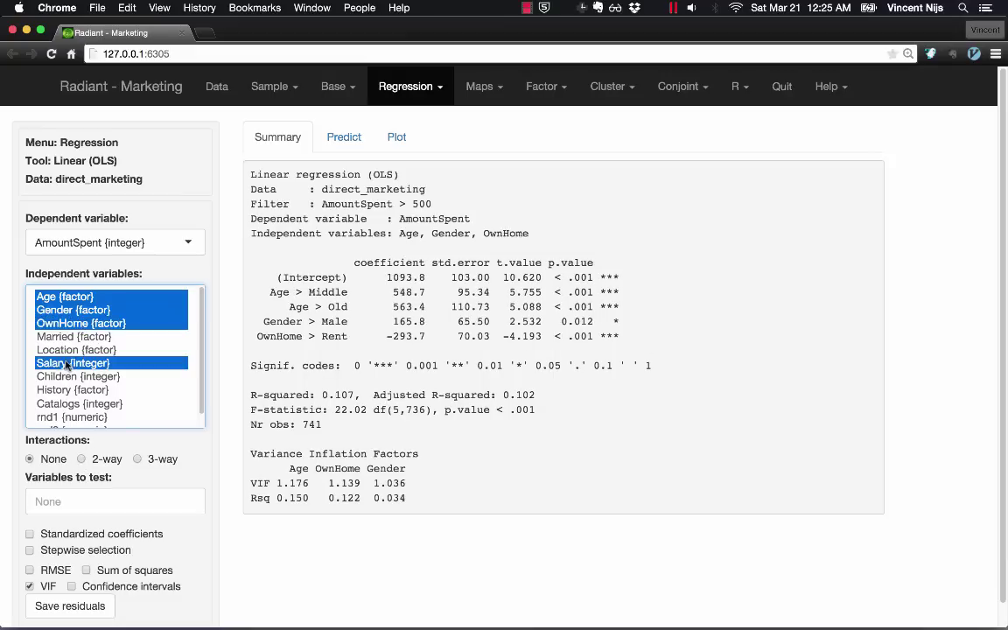
{"action": "left_click", "coordinate": [82, 460]}
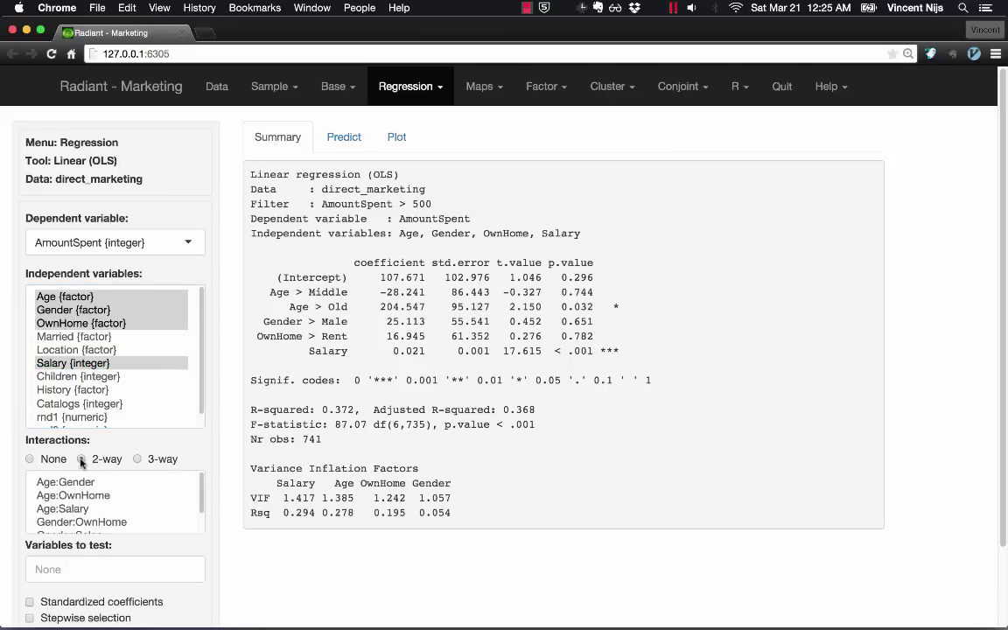
{"action": "left_click", "coordinate": [75, 508]}
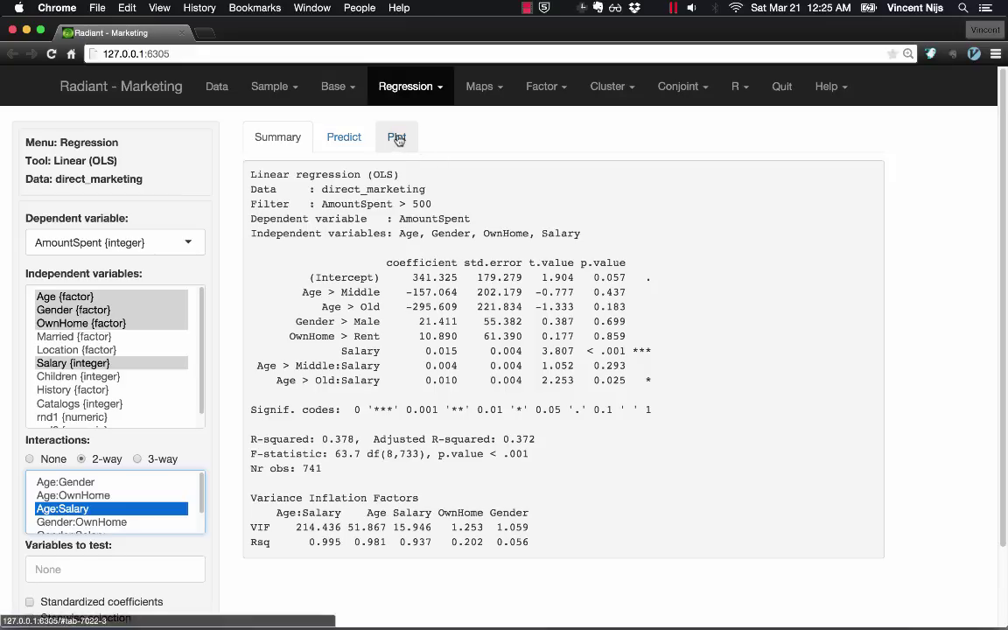
Display the regression's Dashboard plots: actual vs fitted, residuals, Q-Q, histogram and density
{"action": "left_click", "coordinate": [396, 138]}
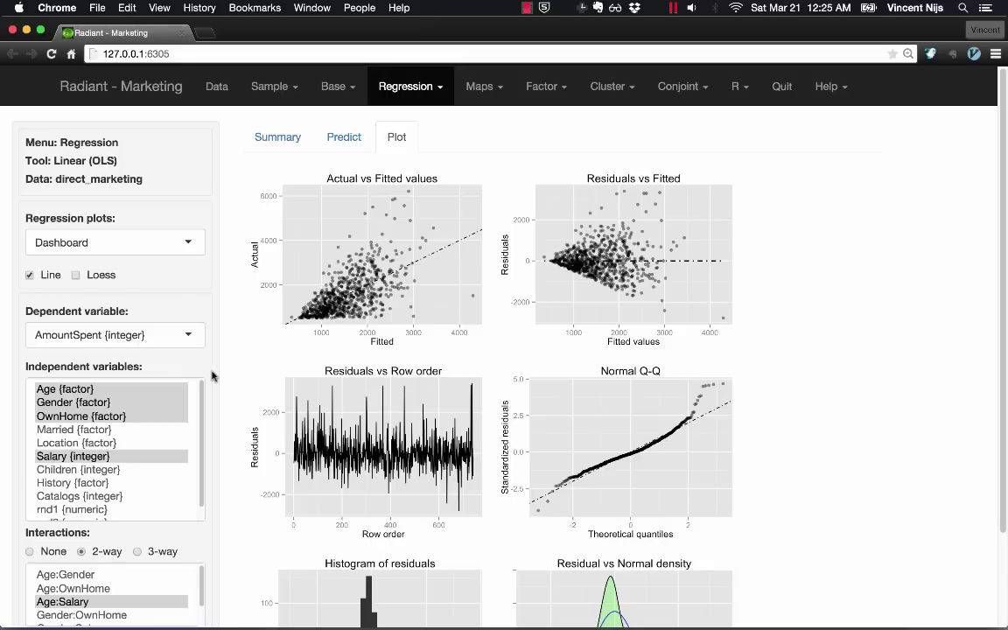
{"action": "scroll", "coordinate": [211, 375], "scroll_direction": "down", "scroll_amount": 3}
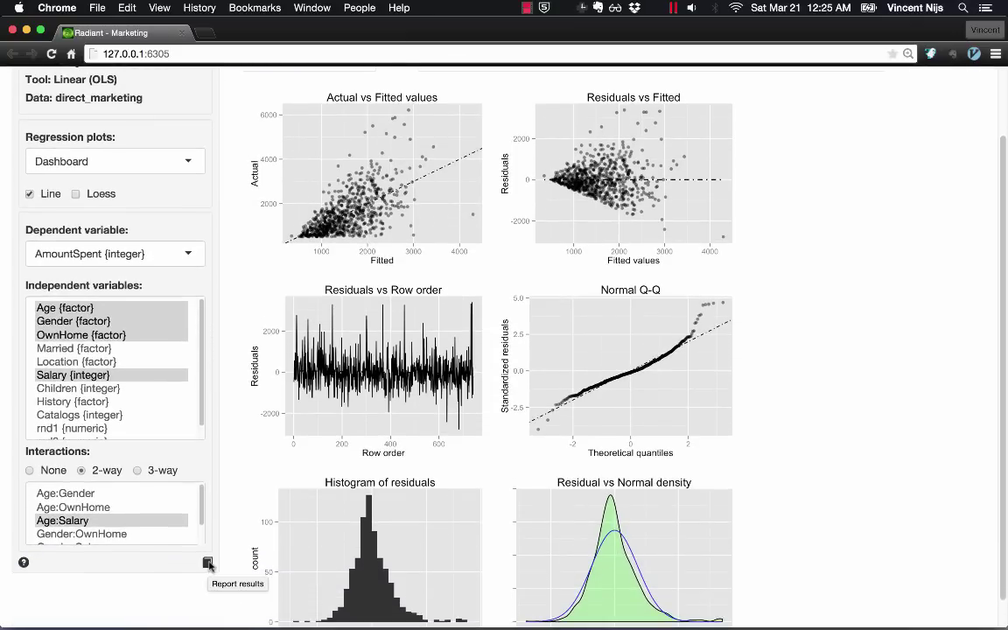
Send the regression and dashboard code to the R report and update it to render the summary
{"action": "left_click", "coordinate": [209, 563]}
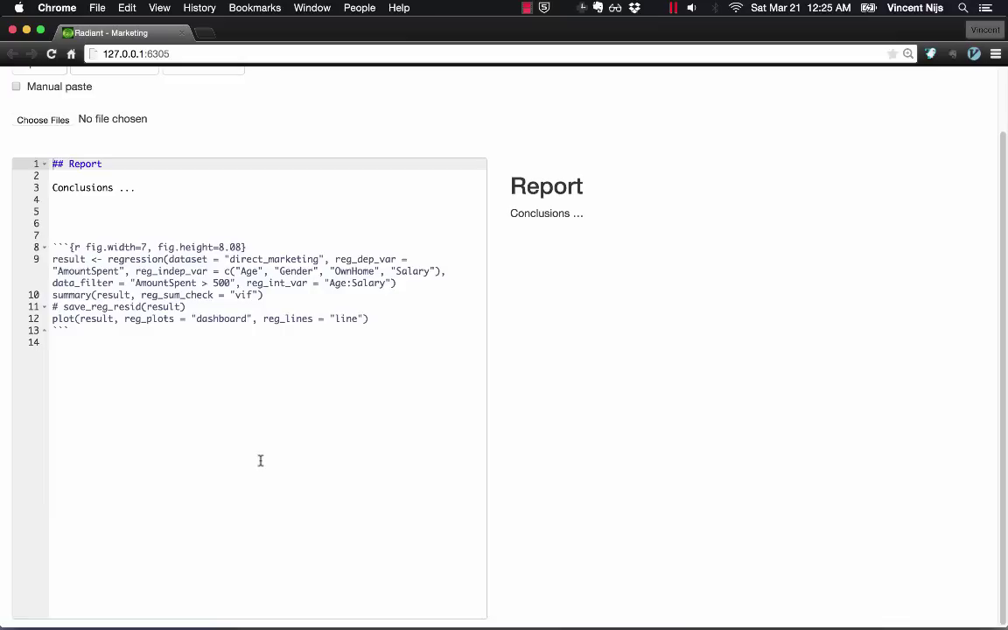
{"action": "scroll", "coordinate": [429, 358], "scroll_direction": "up", "scroll_amount": 2}
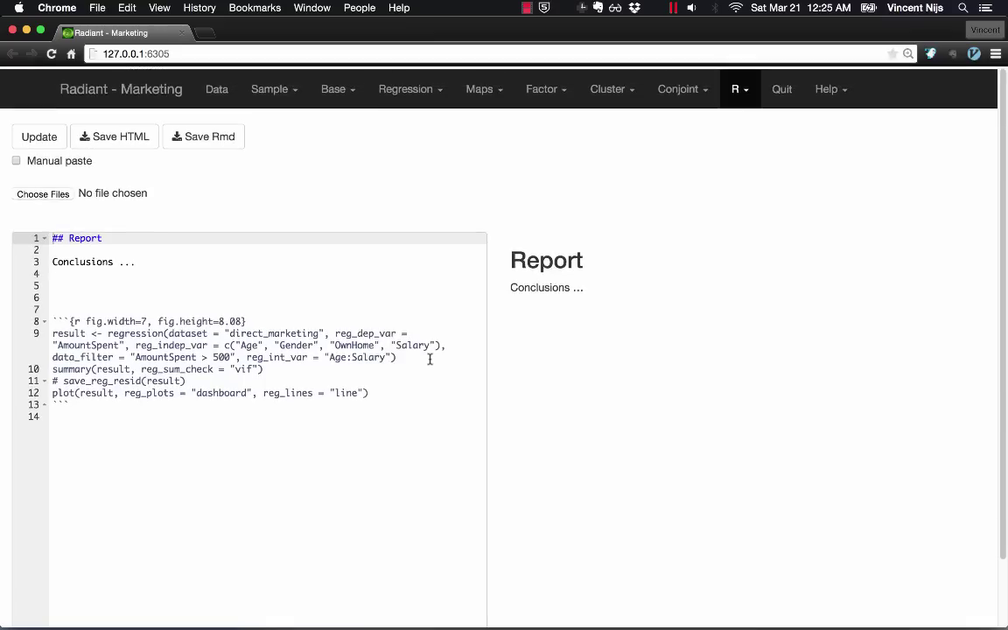
{"action": "left_click", "coordinate": [736, 88]}
{"action": "left_click", "coordinate": [248, 229]}
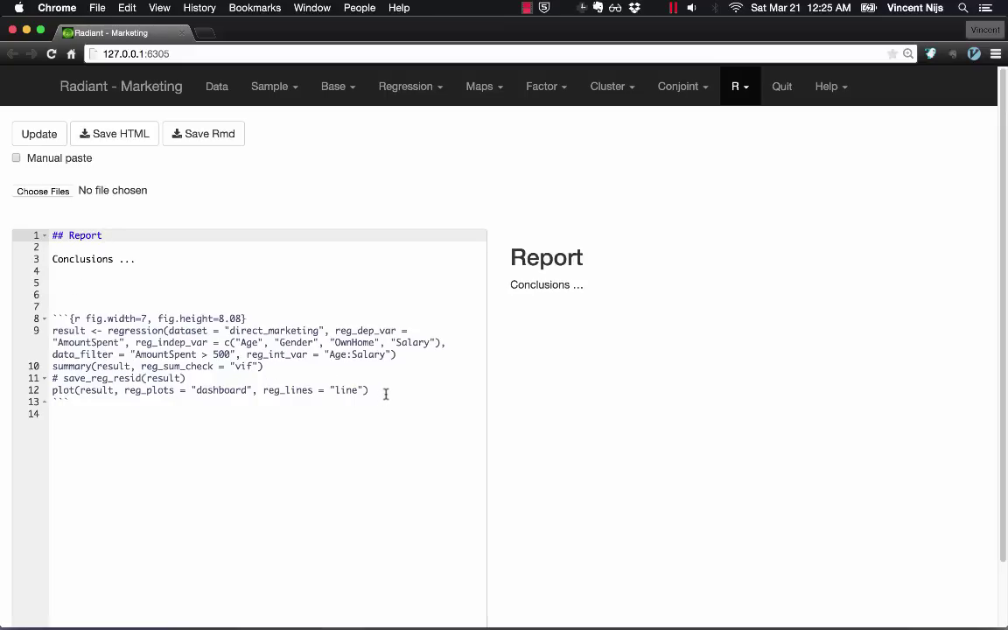
{"action": "left_click_drag", "start_coordinate": [385, 394], "coordinate": [30, 339]}
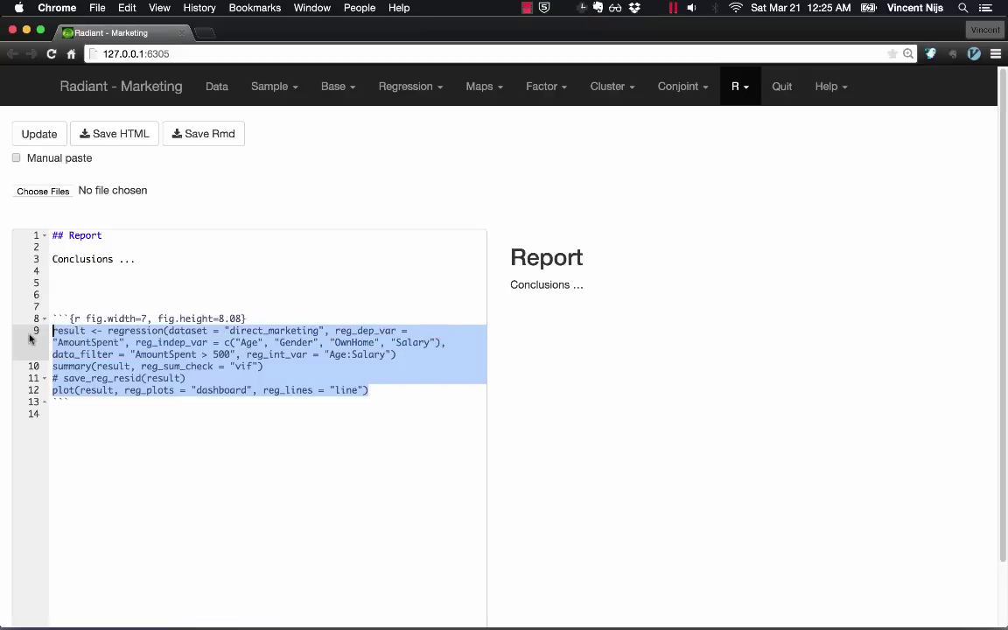
{"action": "left_click", "coordinate": [29, 339]}
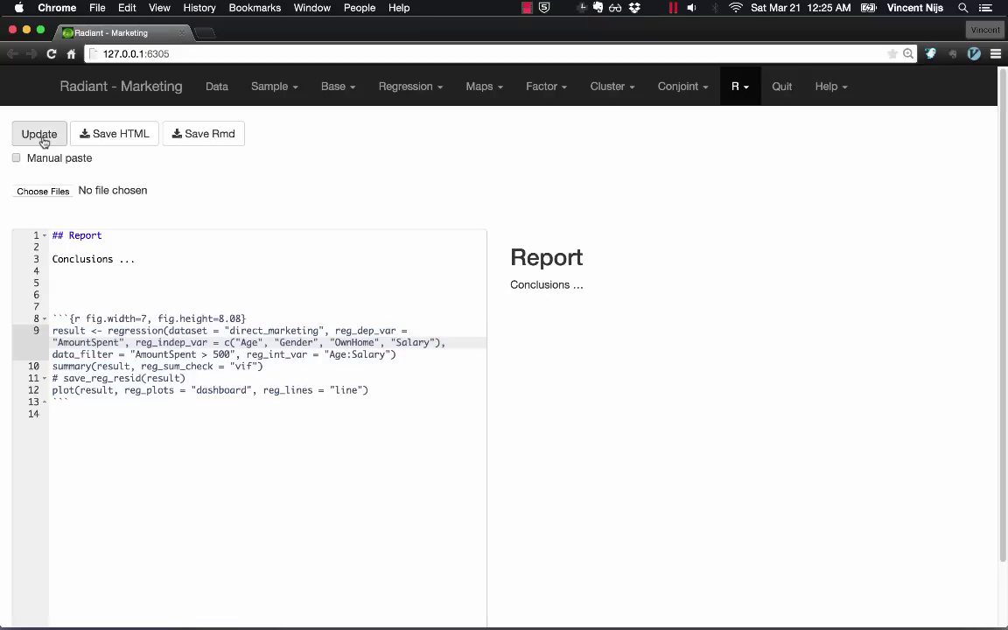
{"action": "left_click", "coordinate": [40, 136]}
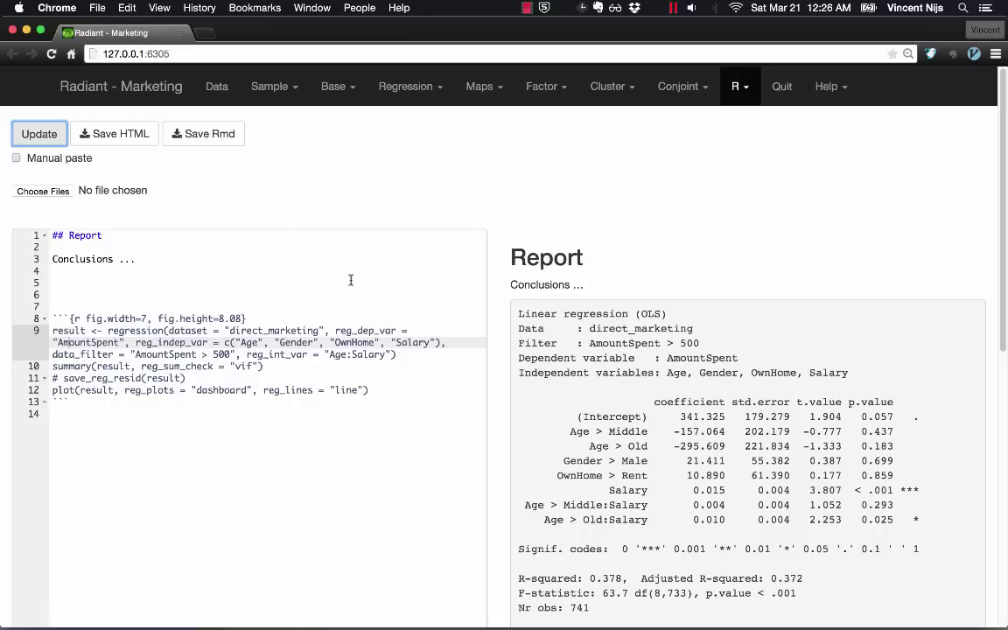
Load the app state from RadiantState.rda in Data > Manage, restoring the diamonds dataset
{"action": "left_click", "coordinate": [216, 87]}
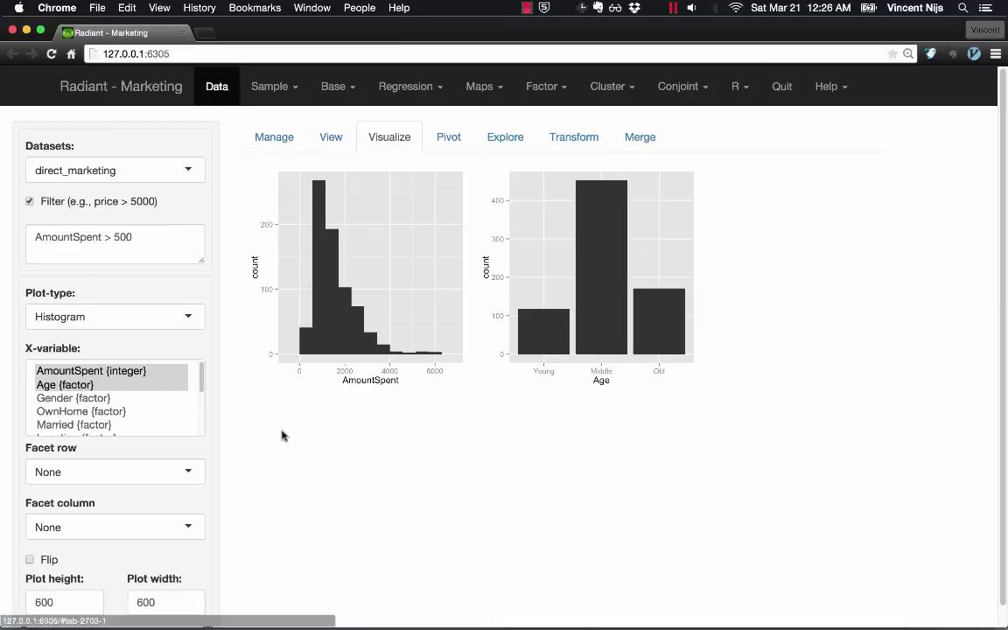
{"action": "left_click", "coordinate": [273, 140]}
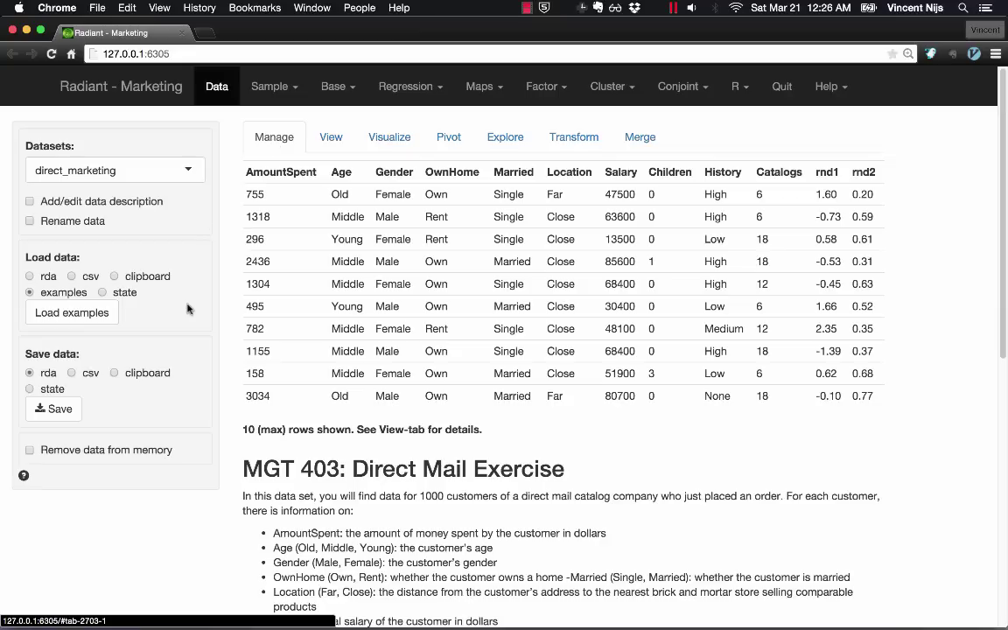
{"action": "left_click", "coordinate": [33, 388]}
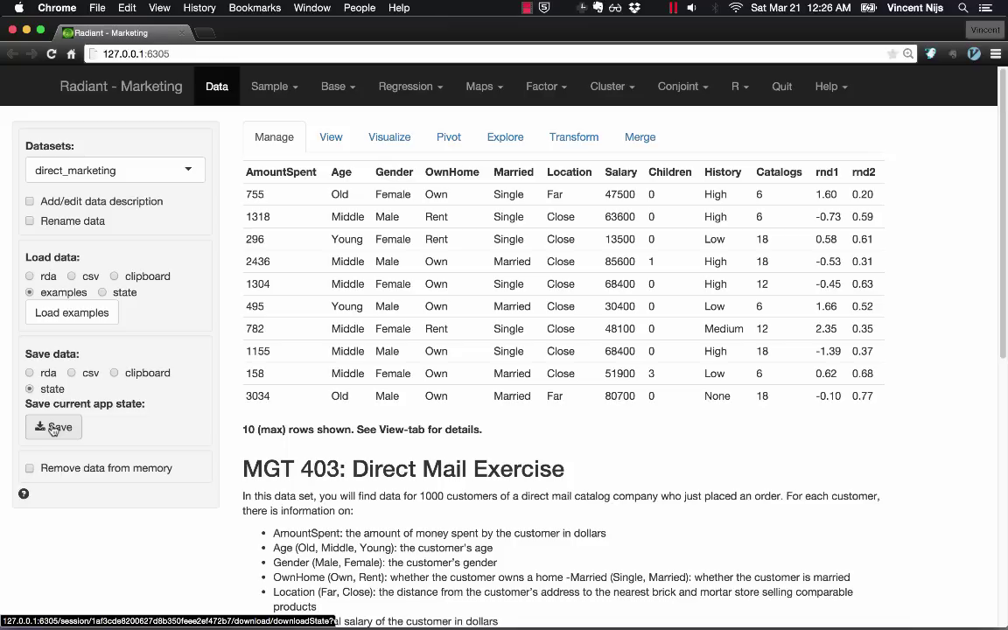
{"action": "left_click", "coordinate": [125, 294]}
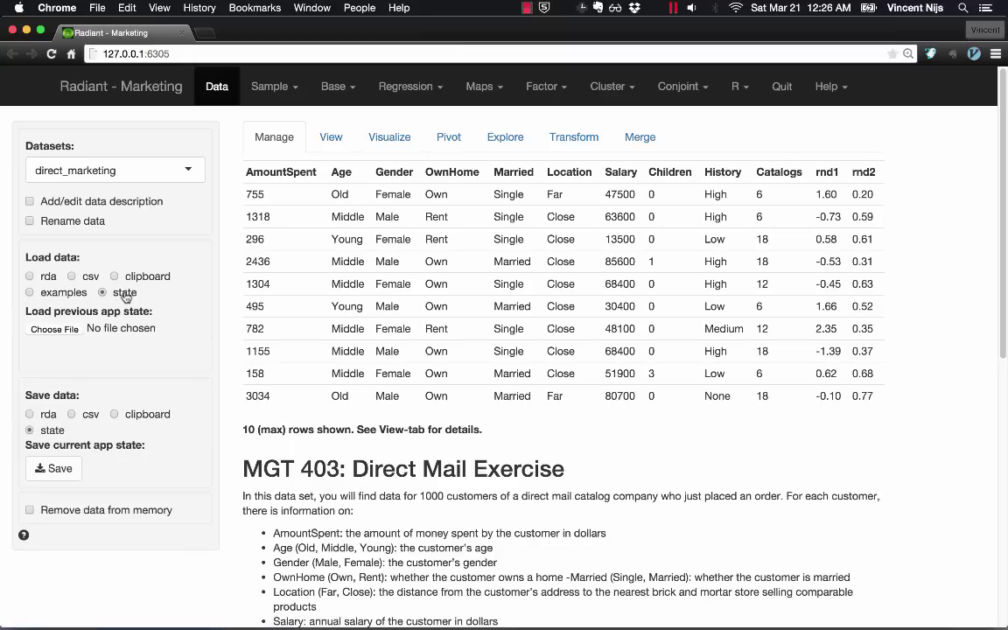
{"action": "left_click", "coordinate": [67, 331]}
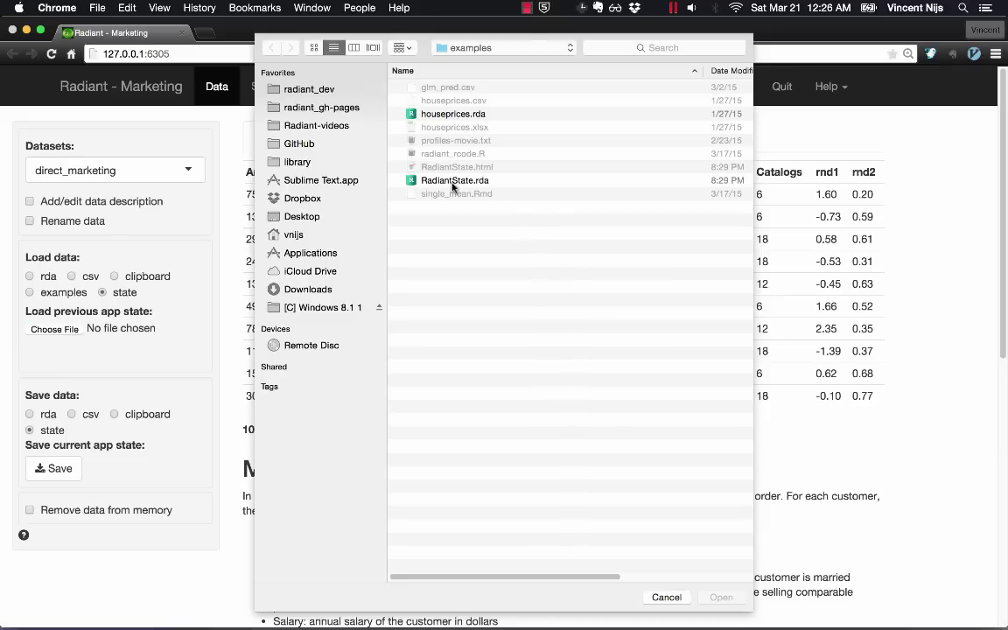
{"action": "left_click", "coordinate": [453, 182]}
{"action": "left_click", "coordinate": [721, 597]}
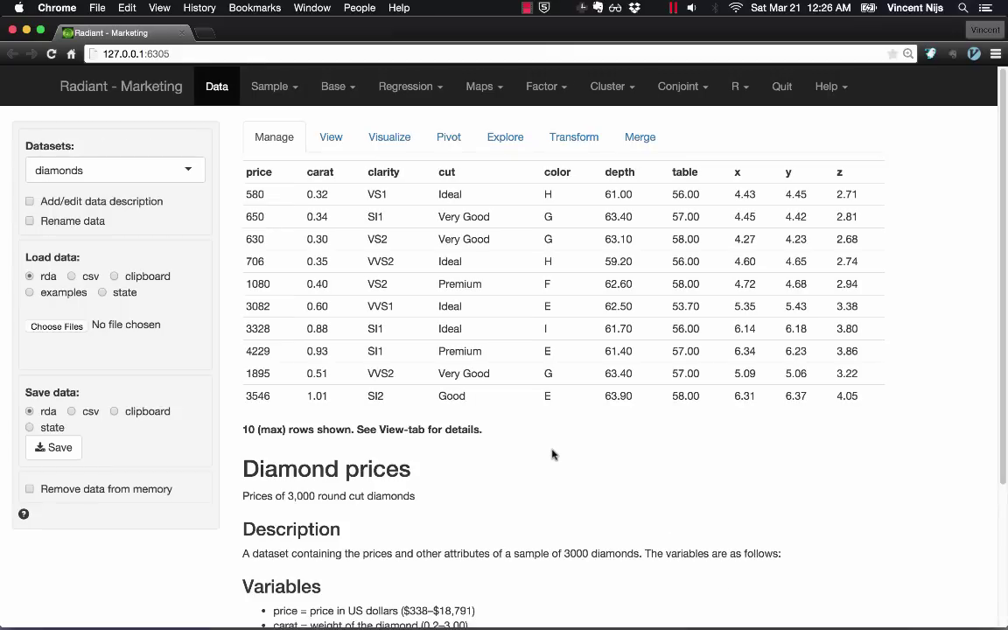
Review the price > 1000 filter, the faceted price-vs-carat scatter, and Compare means plots by cut
{"action": "left_click", "coordinate": [330, 133]}
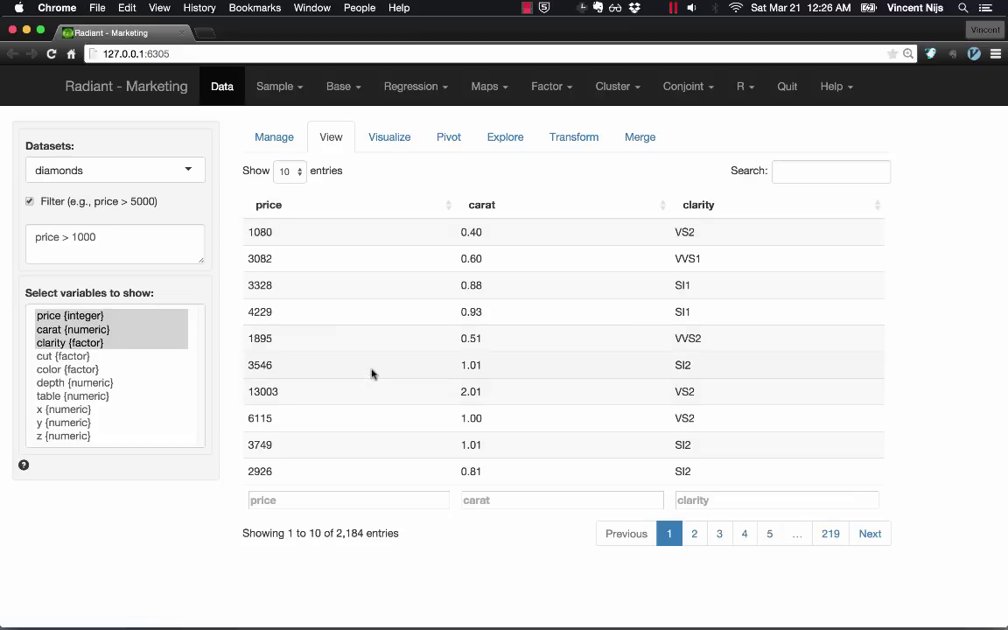
{"action": "left_click", "coordinate": [102, 237]}
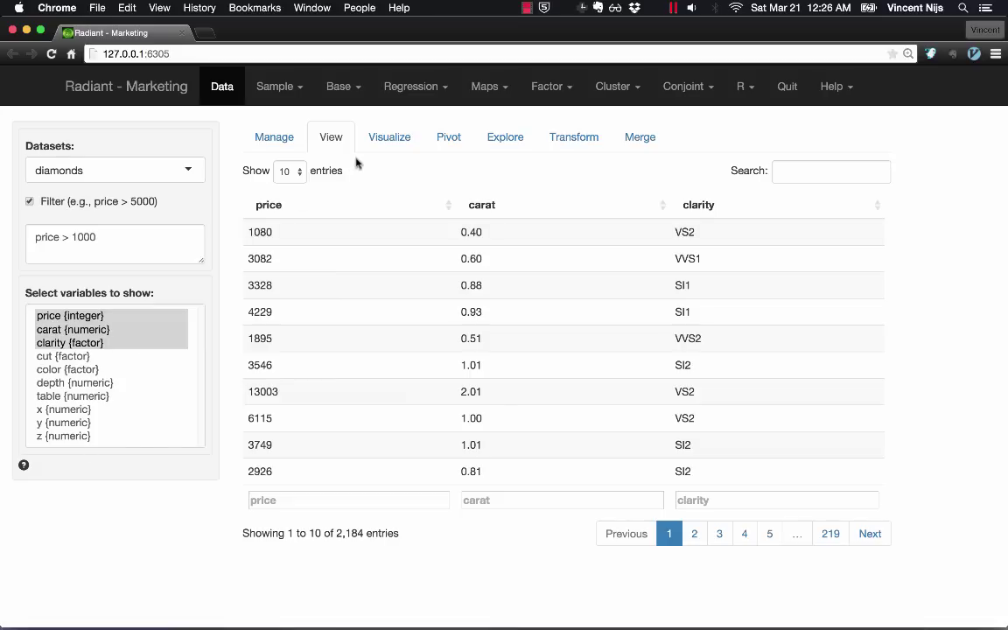
{"action": "left_click", "coordinate": [388, 137]}
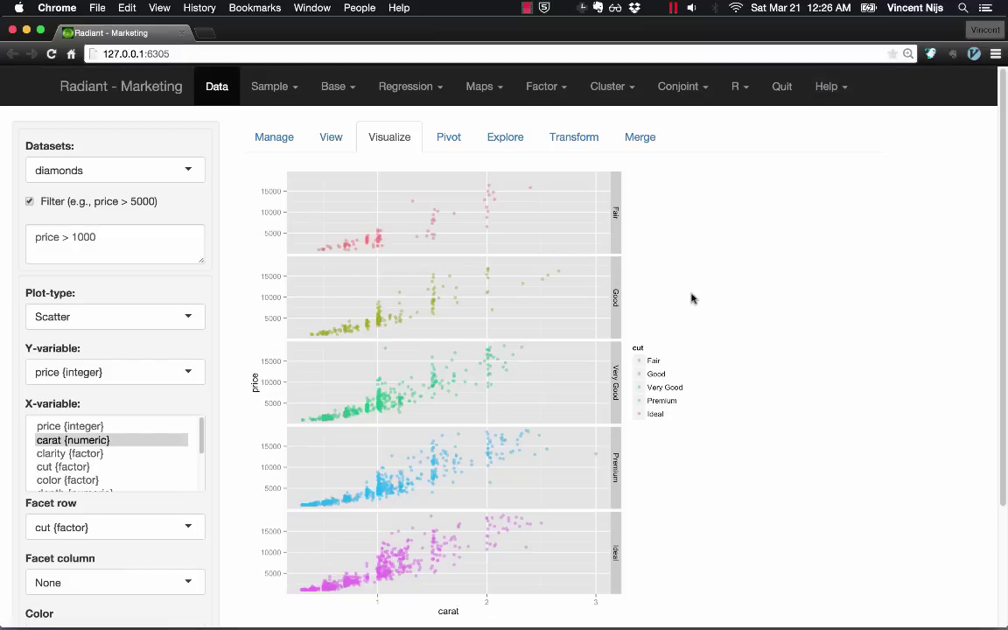
{"action": "left_click", "coordinate": [334, 86]}
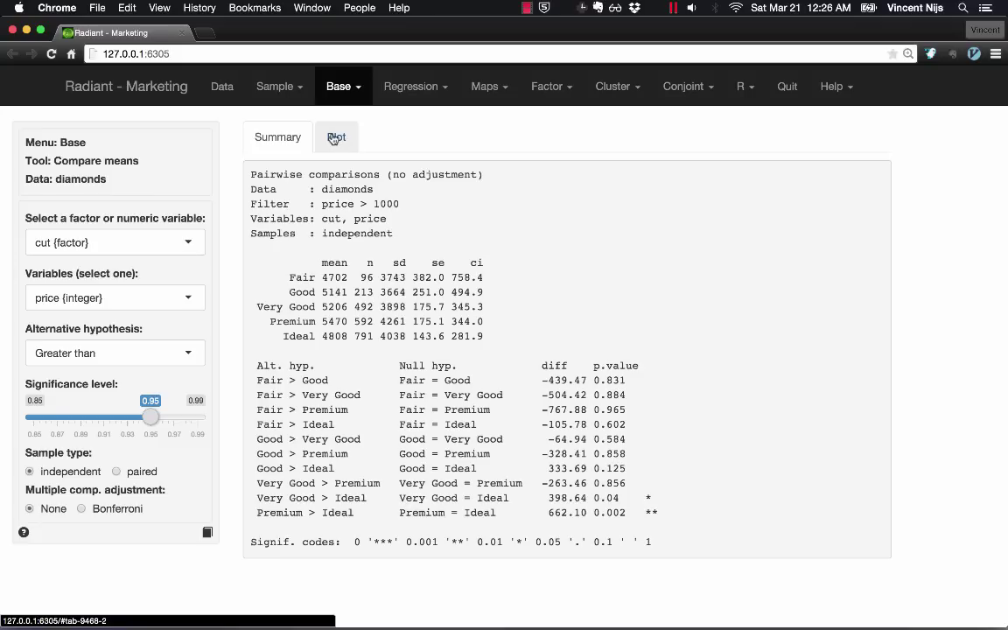
{"action": "left_click", "coordinate": [334, 139]}
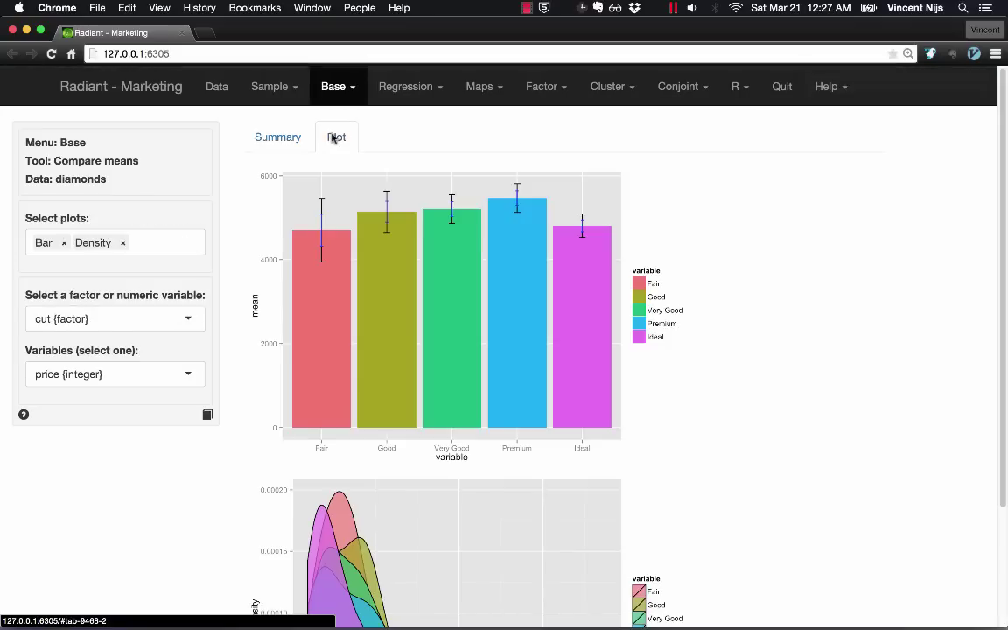
Render the diamond prices report in the R > Report editor
{"action": "left_click", "coordinate": [741, 87]}
{"action": "left_click", "coordinate": [751, 119]}
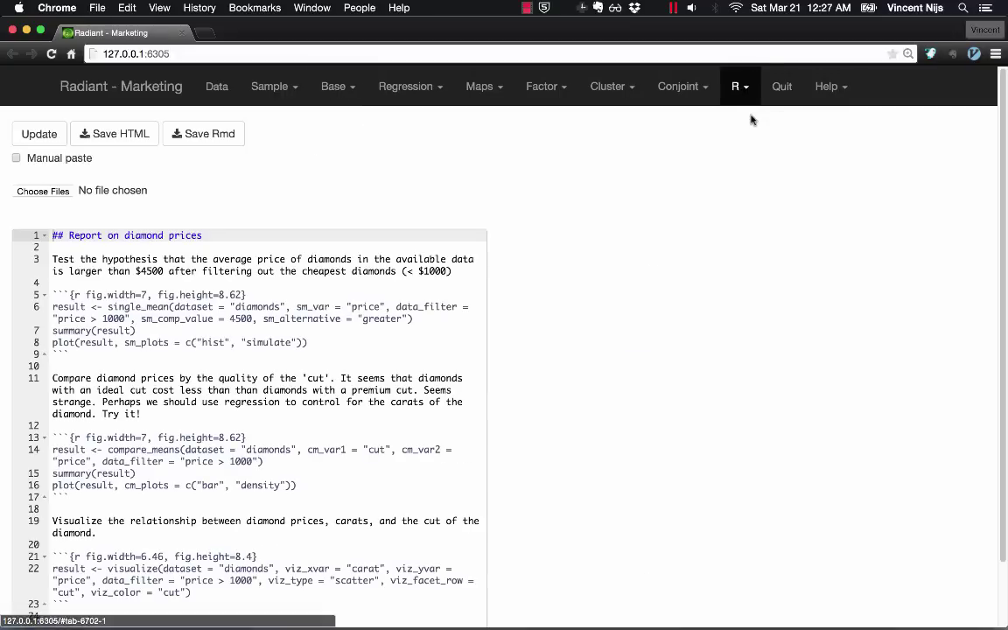
{"action": "left_click", "coordinate": [44, 137]}
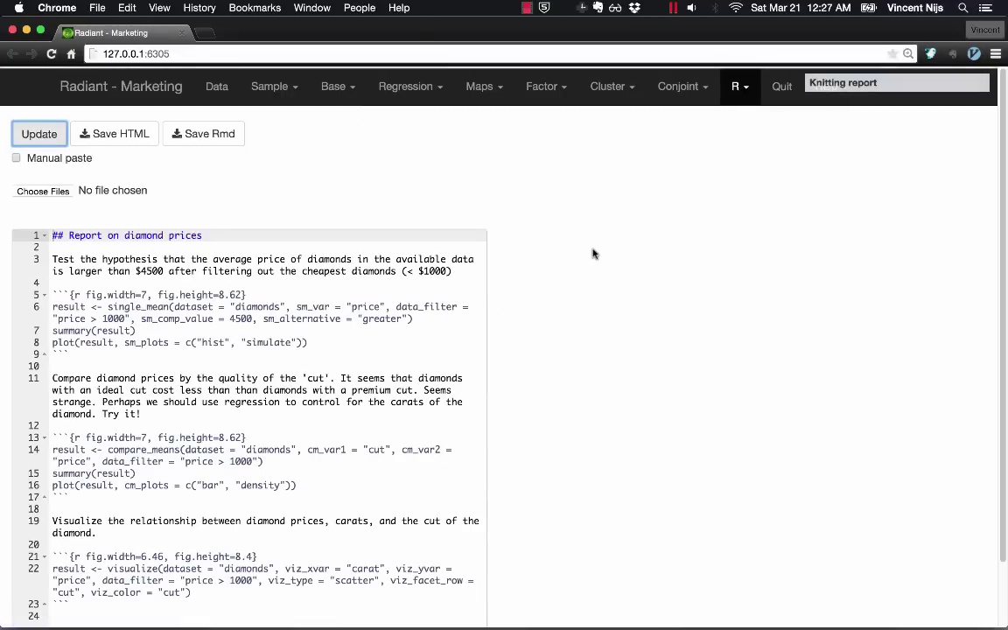
{"action": "scroll", "coordinate": [592, 252], "scroll_direction": "down", "scroll_amount": 1}
{"action": "scroll", "coordinate": [592, 251], "scroll_direction": "down", "scroll_amount": 10}
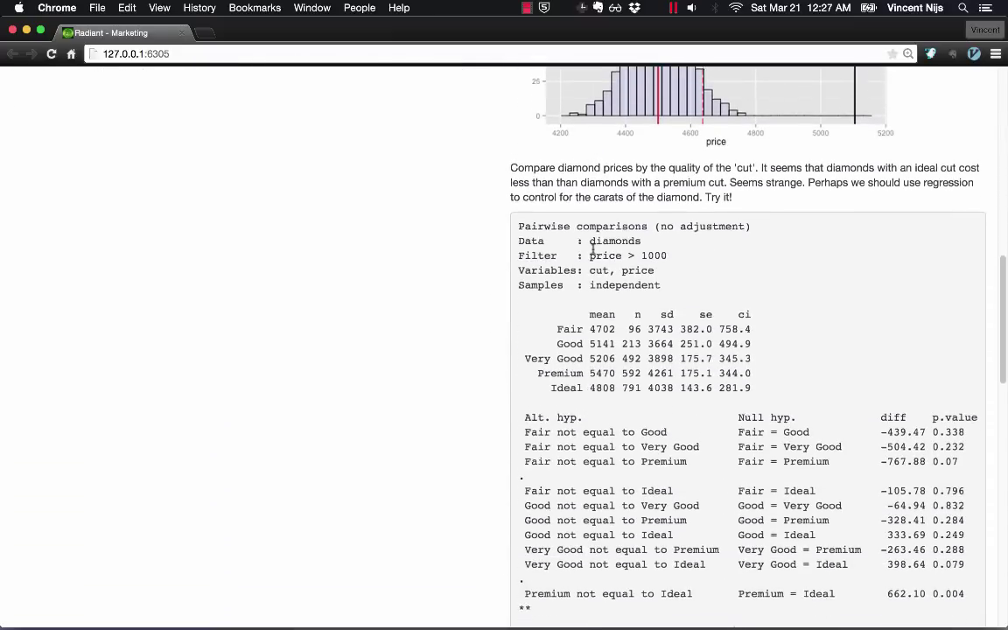
{"action": "scroll", "coordinate": [593, 251], "scroll_direction": "up", "scroll_amount": 10}
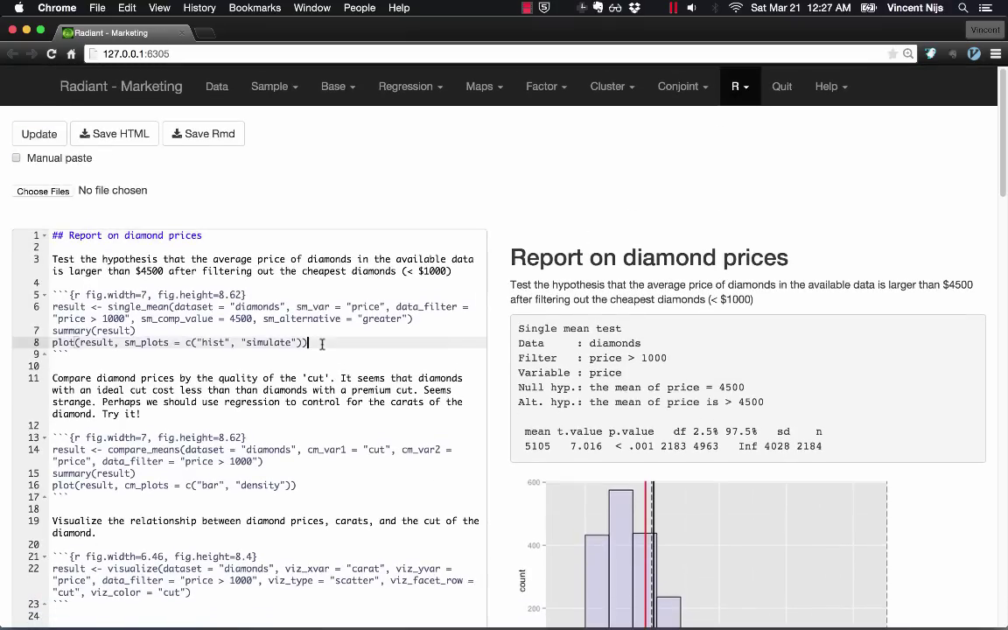
Select the single mean code on lines 6–8 and quit Radiant back to RStudio
{"action": "left_click_drag", "start_coordinate": [310, 343], "coordinate": [35, 310]}
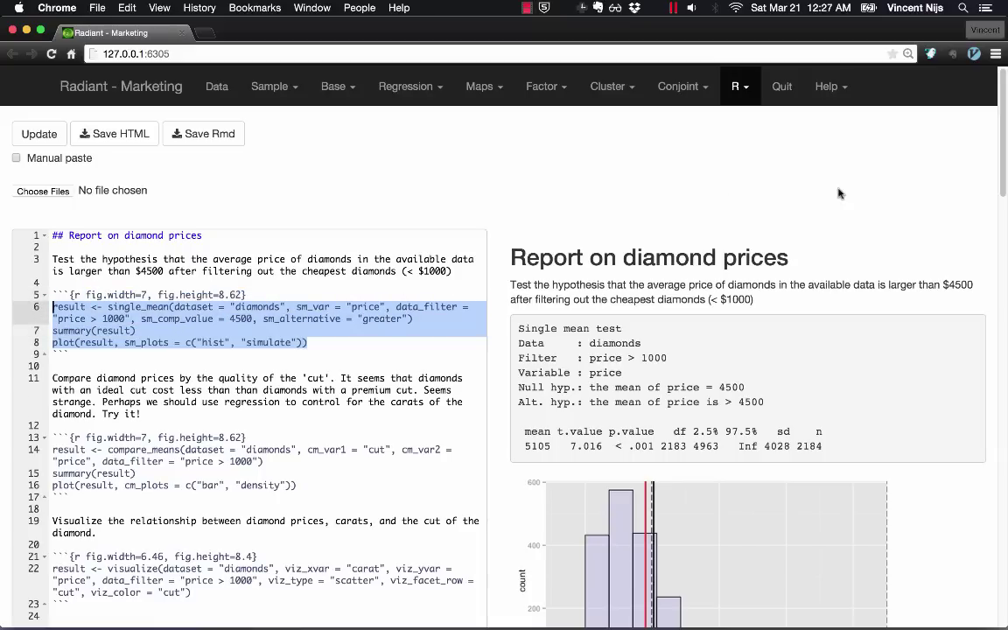
{"action": "left_click", "coordinate": [782, 88]}
{"action": "left_click", "coordinate": [48, 236]}
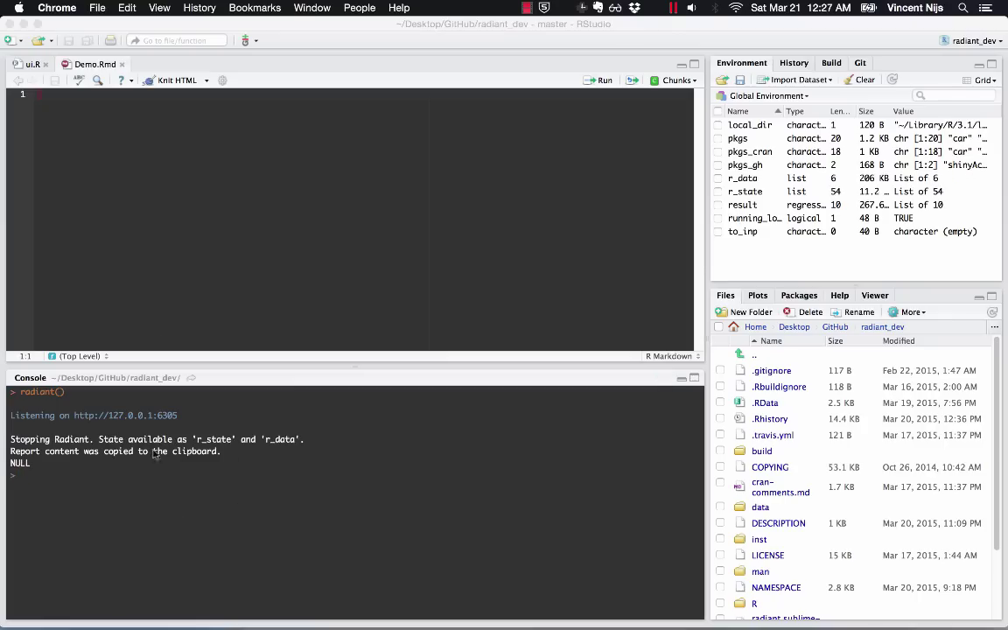
Paste the diamond report code into the empty Demo.Rmd in RStudio
{"action": "left_click", "coordinate": [99, 442]}
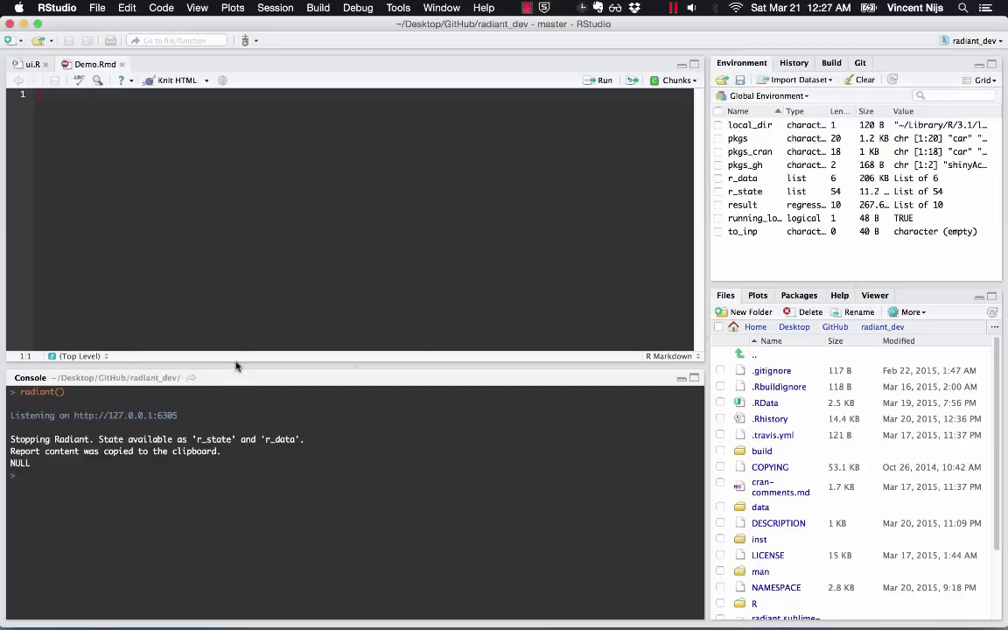
{"action": "left_click", "coordinate": [103, 109]}
{"action": "key", "text": "super+v"}
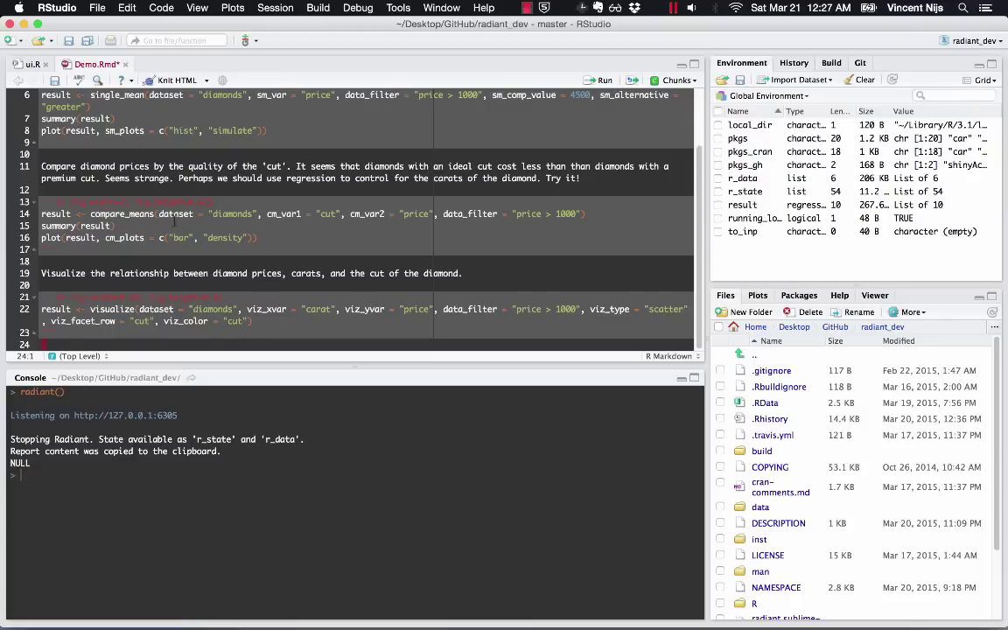
{"action": "scroll", "coordinate": [175, 219], "scroll_direction": "up", "scroll_amount": 3}
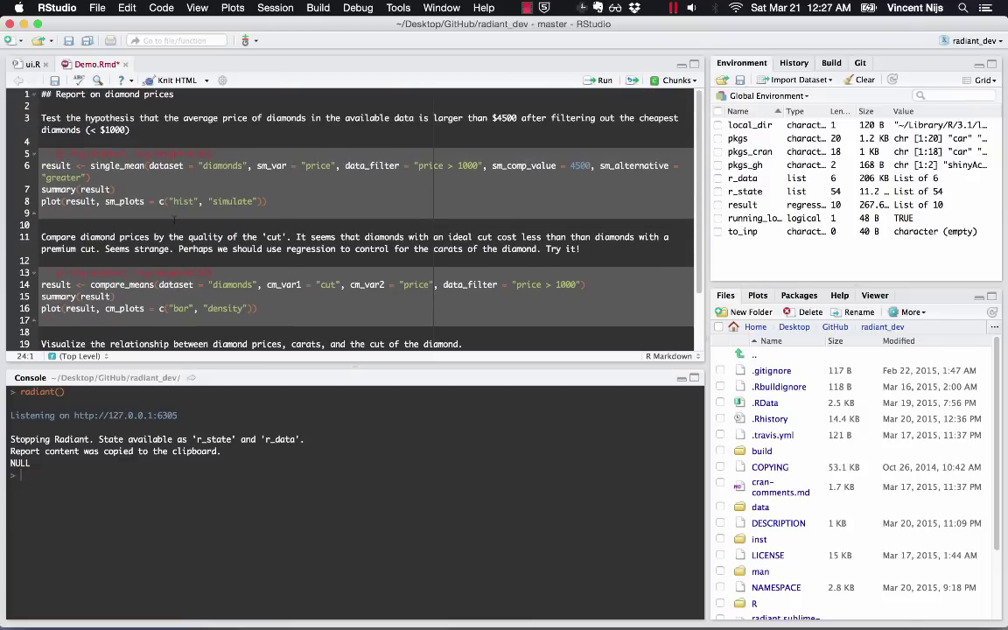
Run lines 6–8 to print the single mean test summary and draw the histograms
{"action": "left_click", "coordinate": [114, 178]}
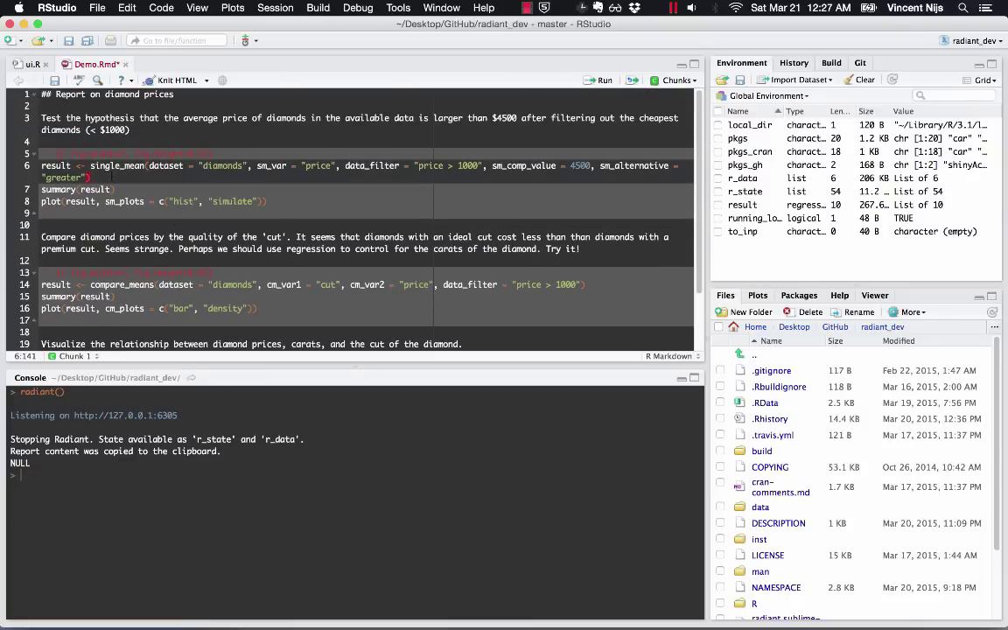
{"action": "left_click", "coordinate": [85, 165]}
{"action": "key", "text": "super+Return"}
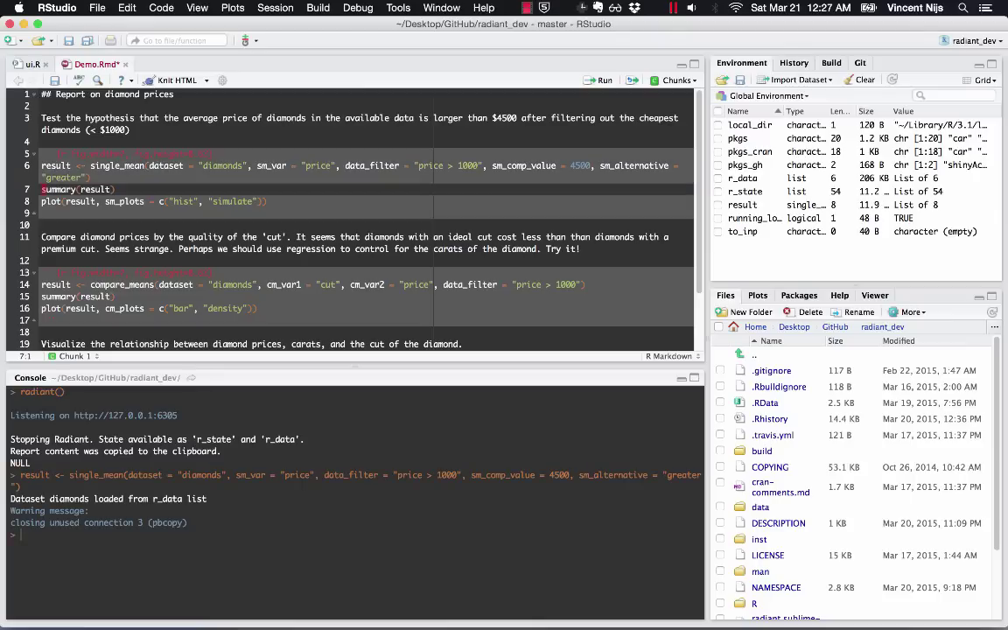
{"action": "key", "text": "super+Return"}
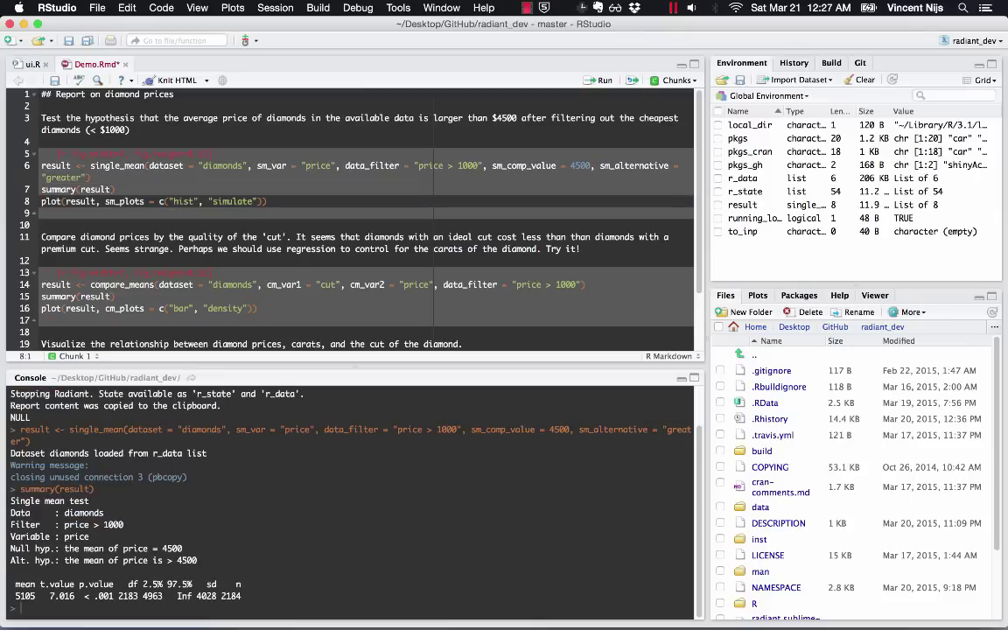
{"action": "key", "text": "super+Return"}
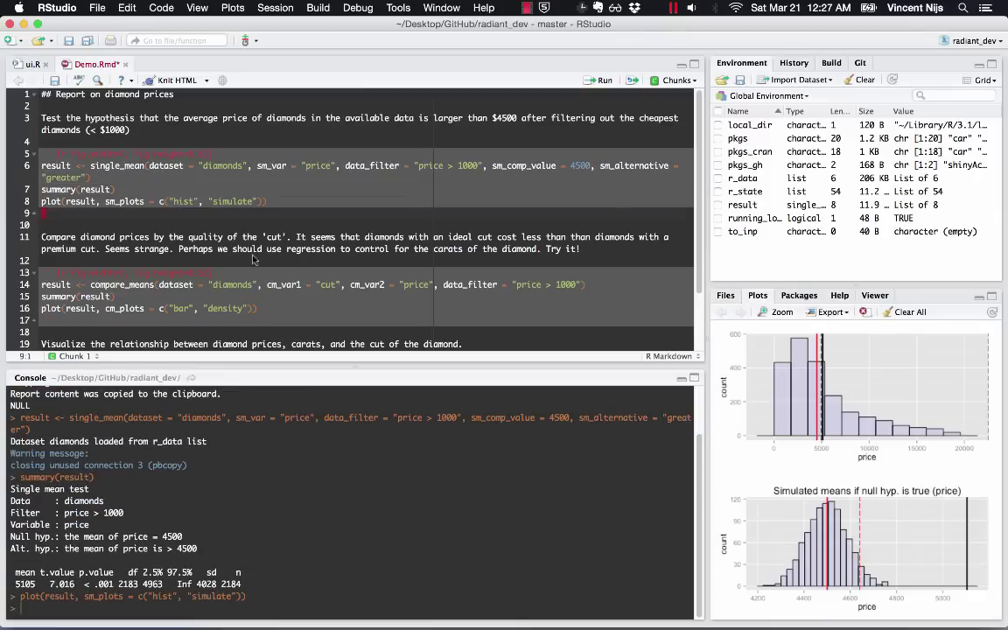